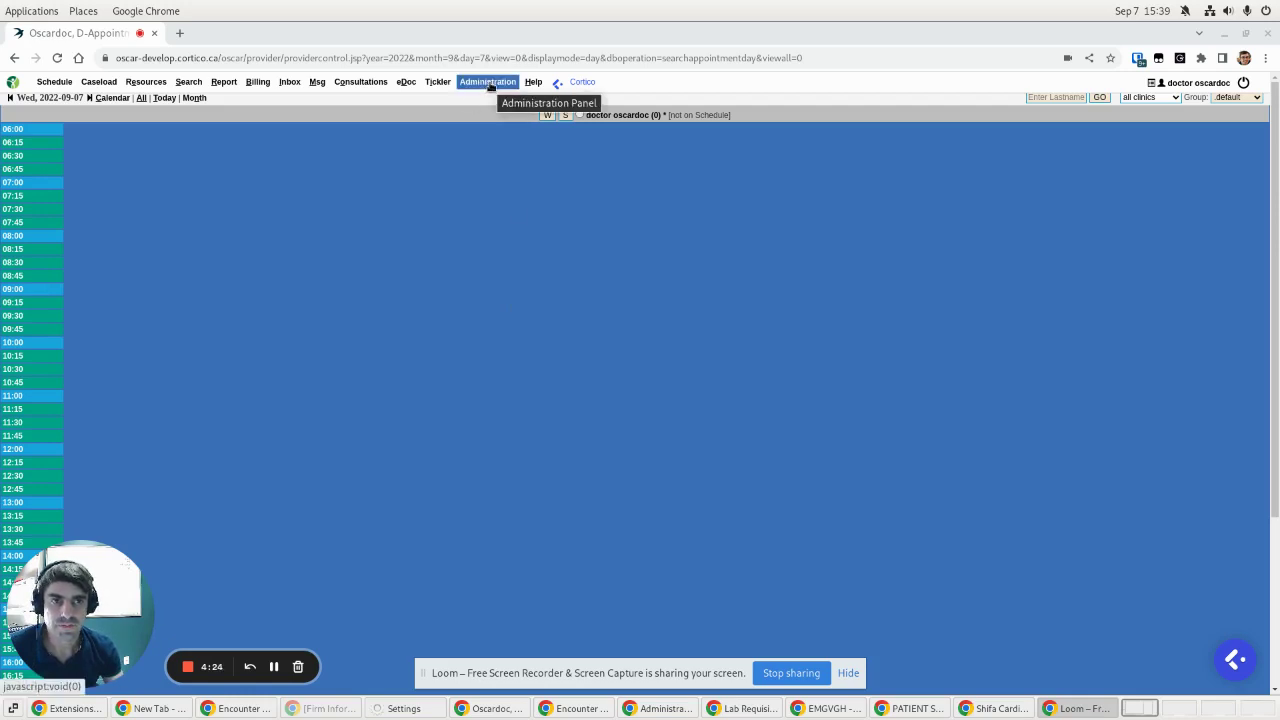
# - Delete the old Shifa Cardiac Care Referral eForm so only Rich Text Letter remains
pyautogui.click(491, 84)
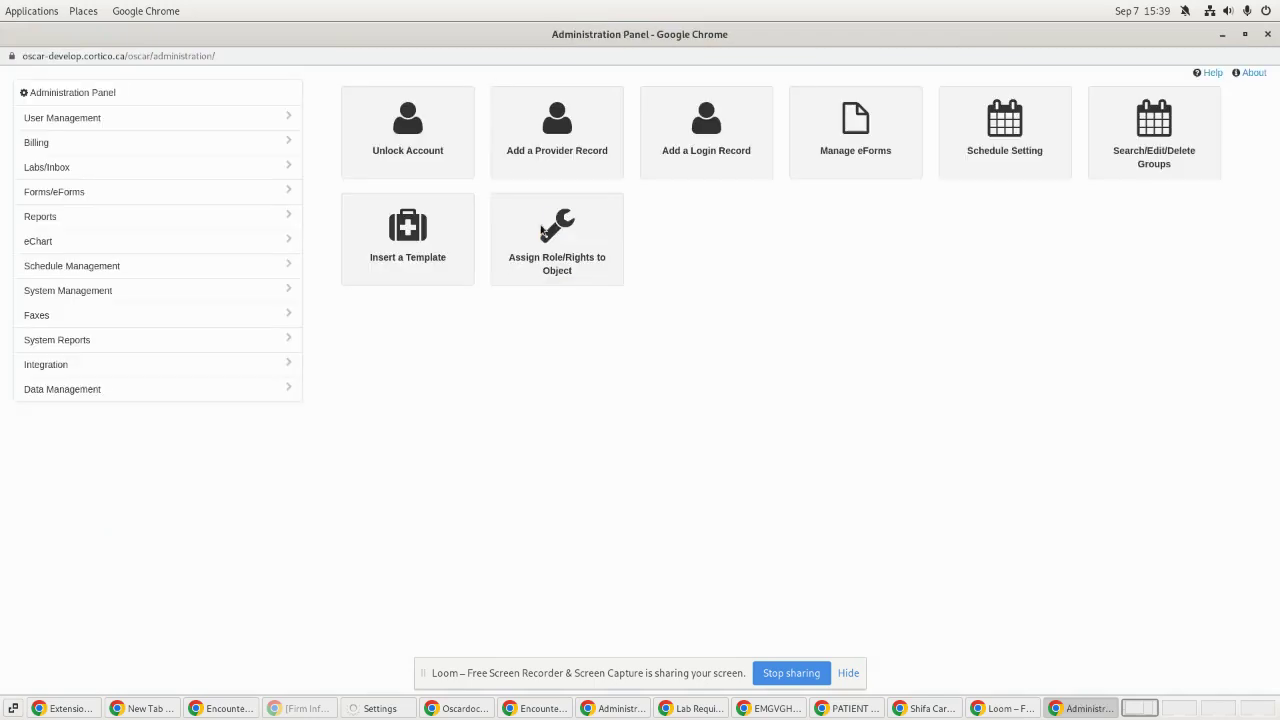
pyautogui.click(840, 158)
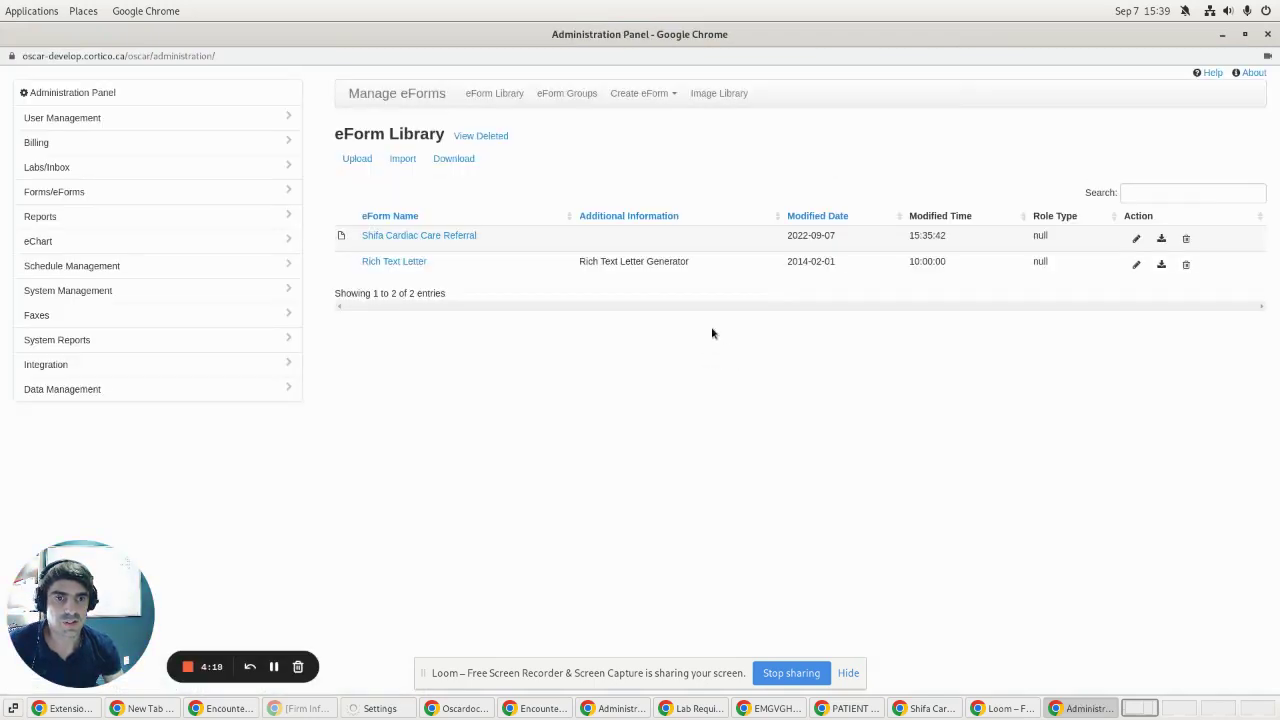
pyautogui.click(1186, 241)
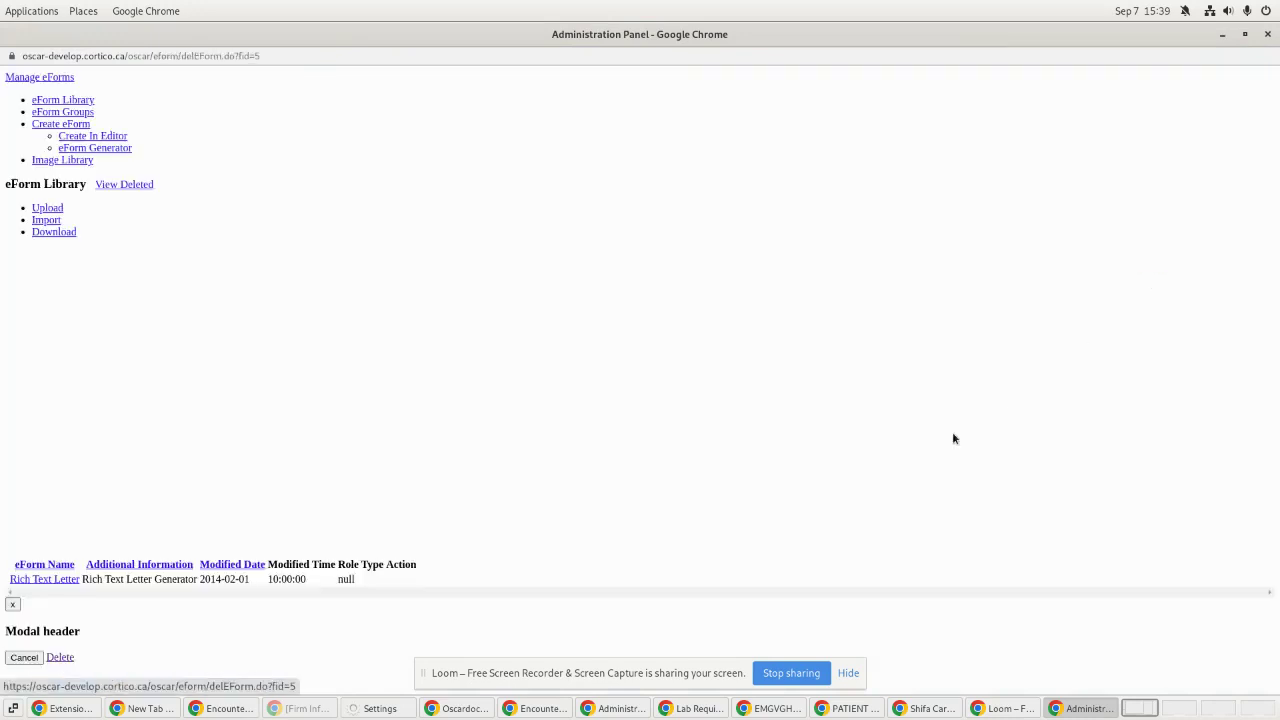
pyautogui.hotkey('alt', 'Left')
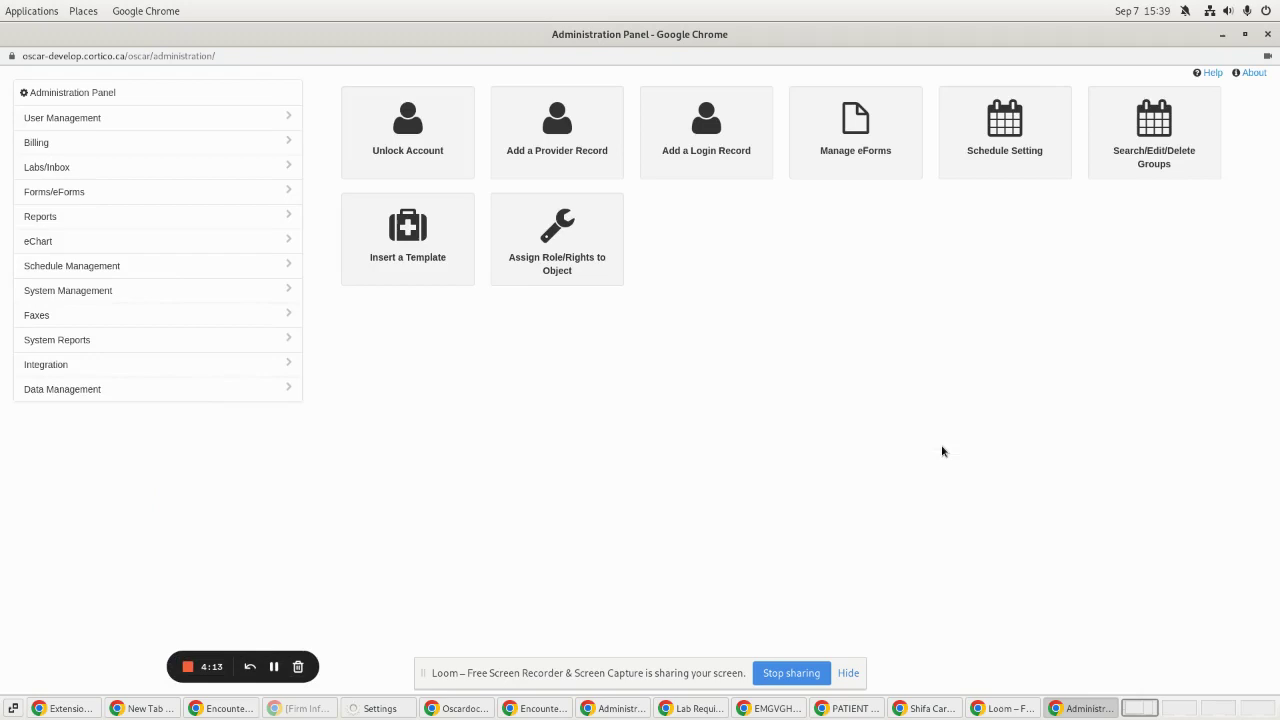
pyautogui.click(867, 155)
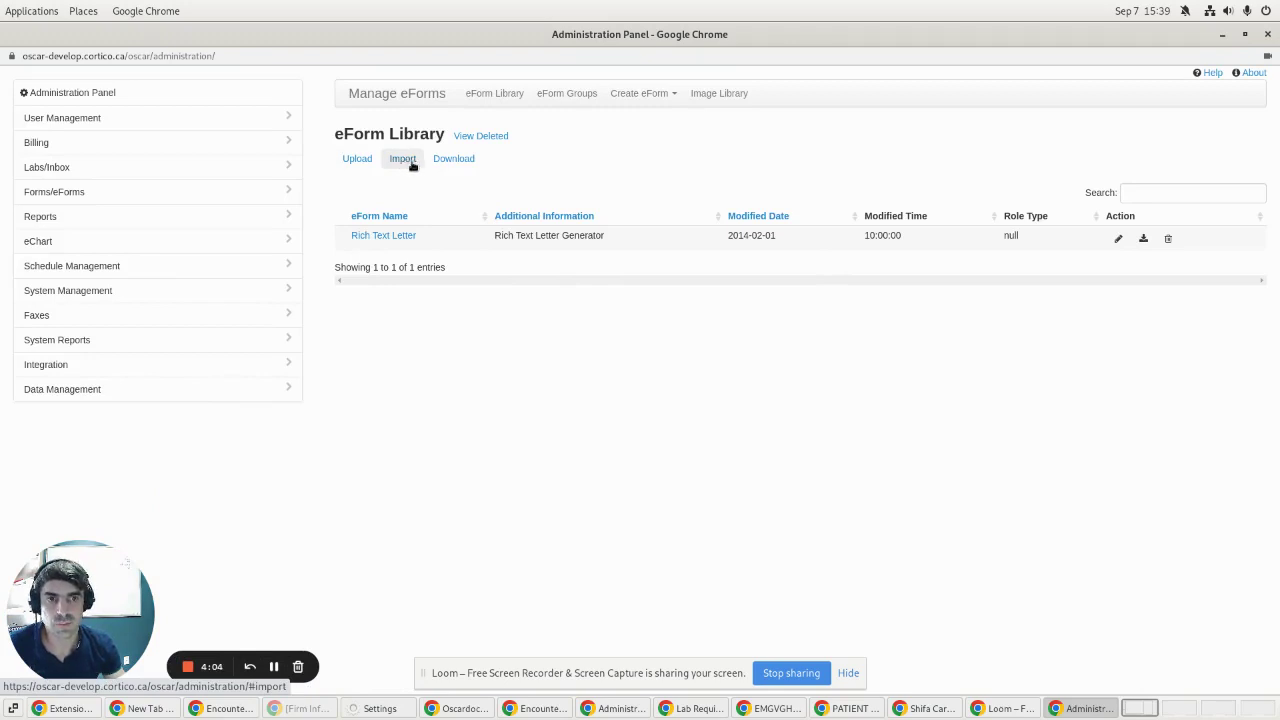
# - Import the Shifa Cardiac Care Referral zip package into the eForm Library
pyautogui.click(406, 163)
pyautogui.click(395, 223)
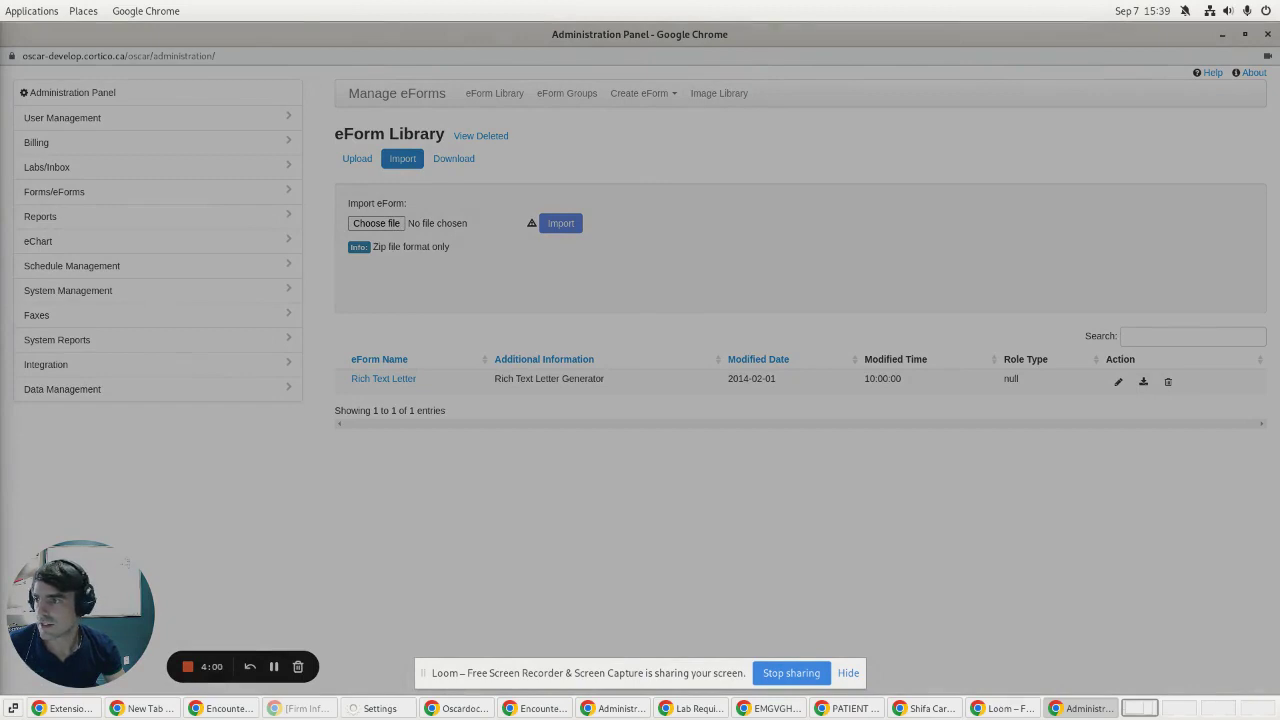
pyautogui.press('Return')
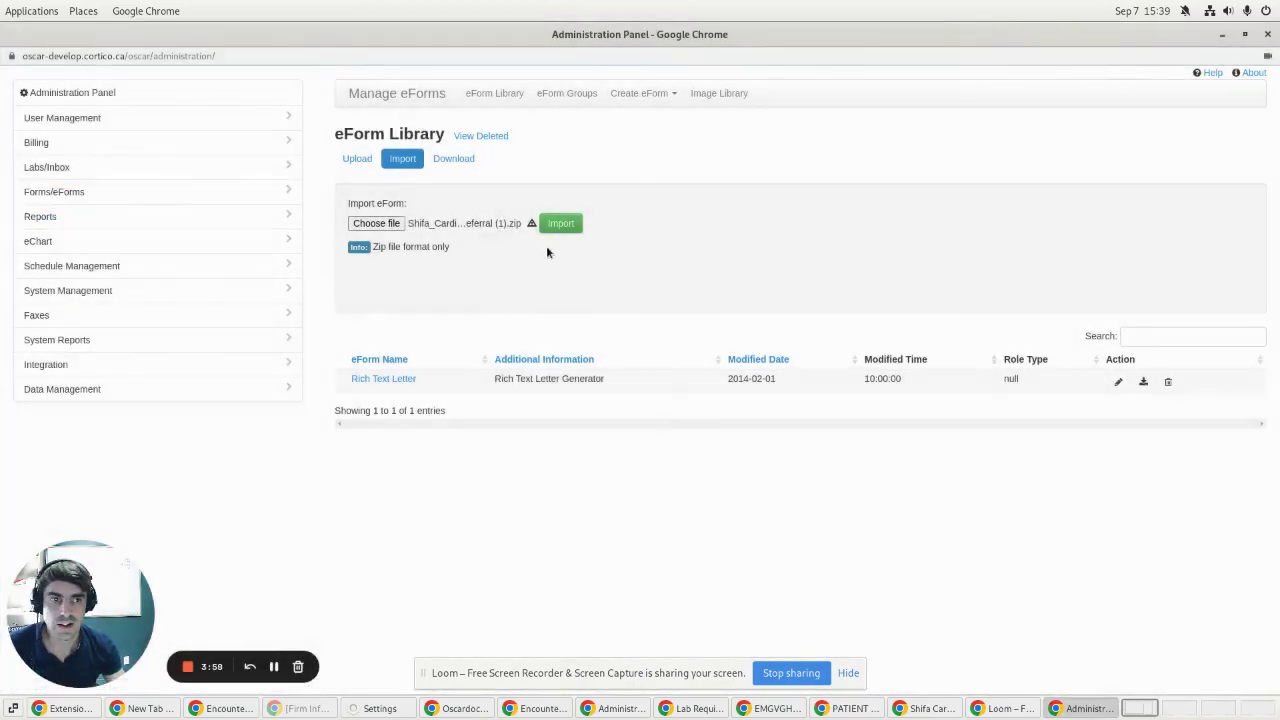
pyautogui.click(562, 226)
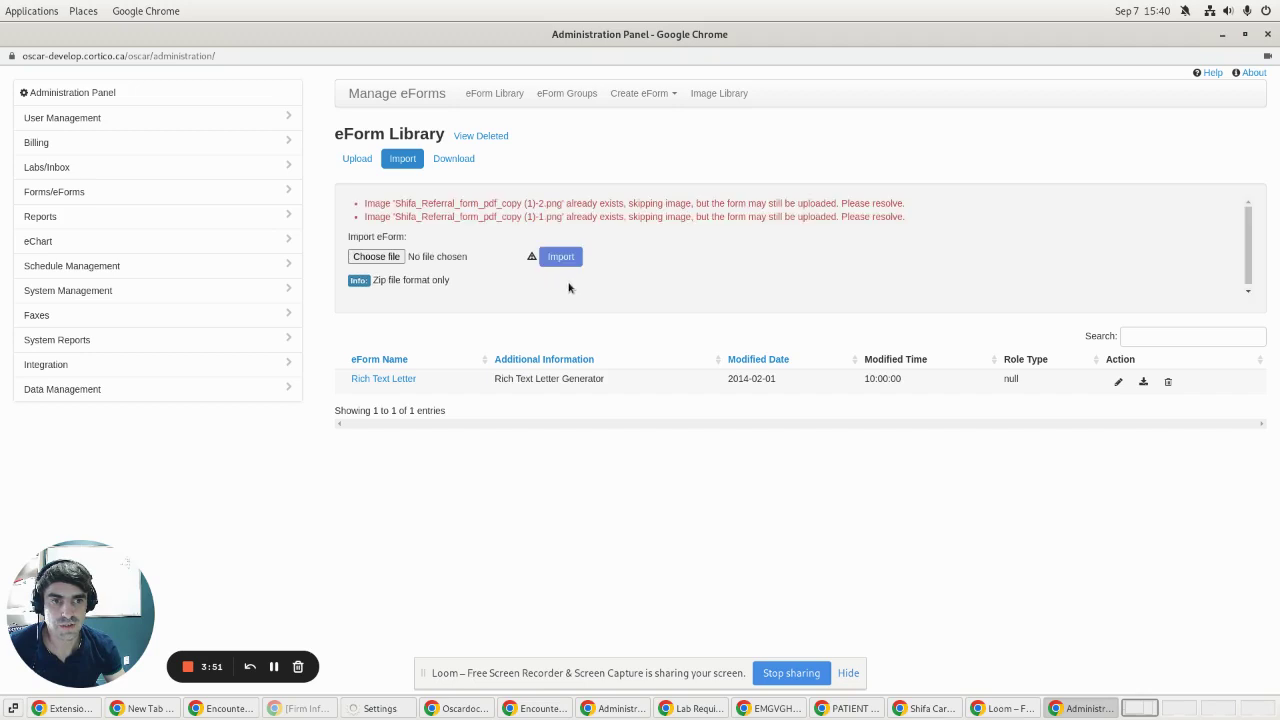
pyautogui.moveTo(597, 203); pyautogui.dragTo(605, 216)
pyautogui.click(631, 217)
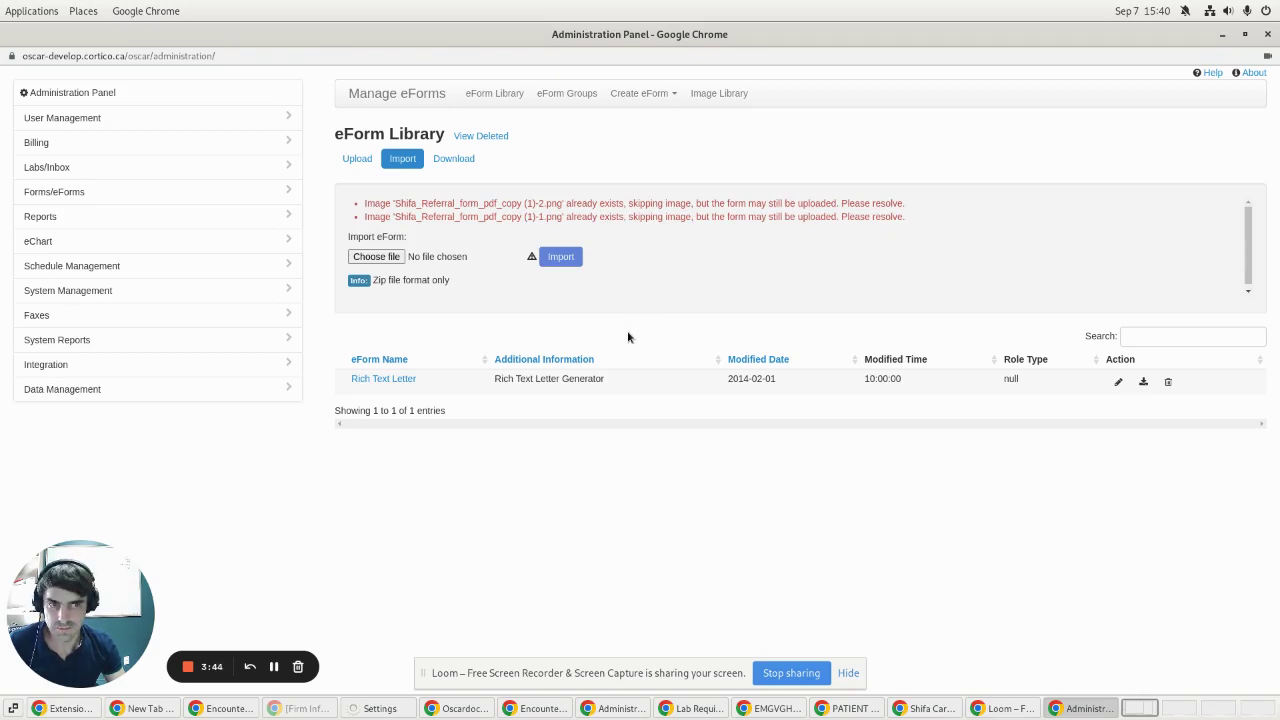
# - Verify the imported referral appears in the eForm Library, then close administration
pyautogui.press('F5')
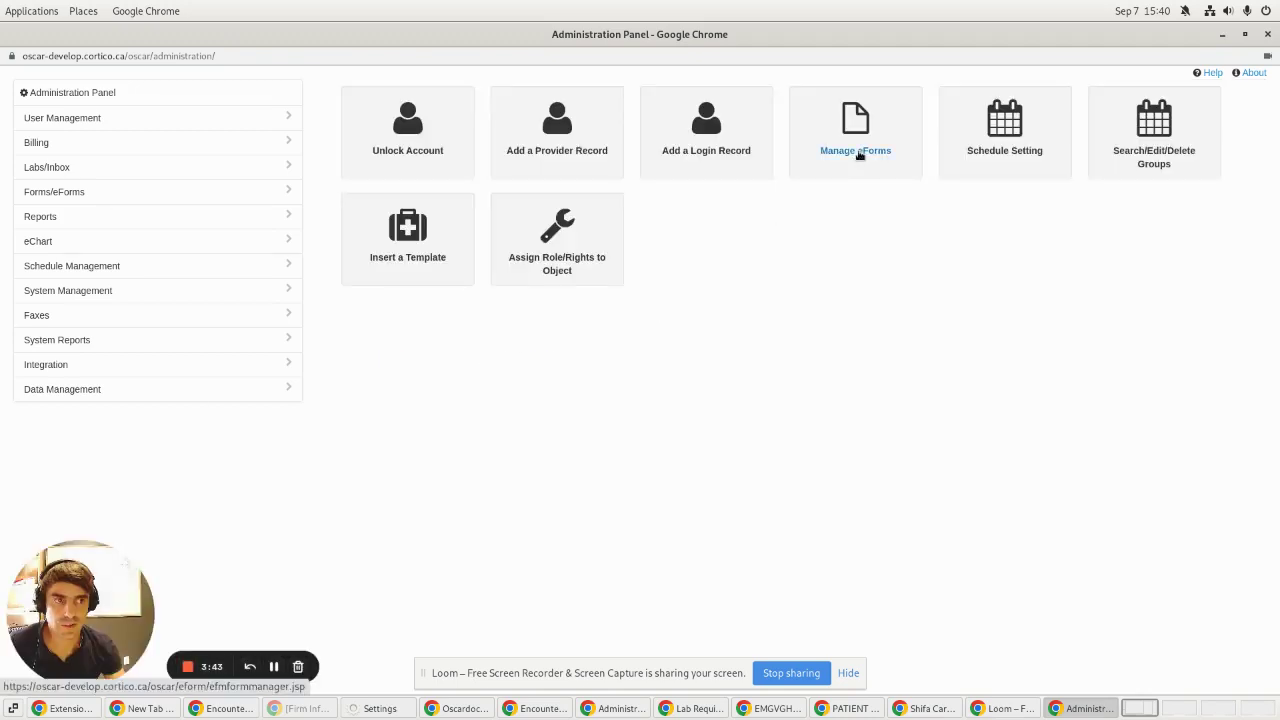
pyautogui.click(858, 156)
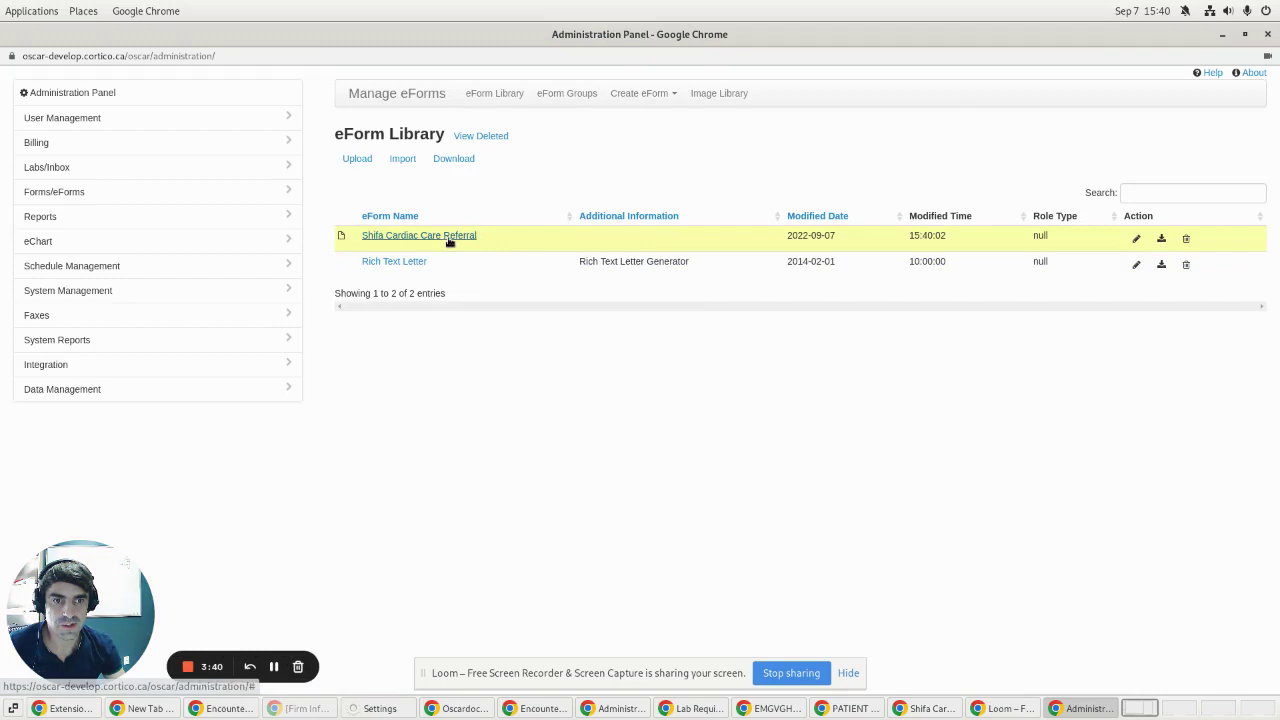
pyautogui.click(1268, 37)
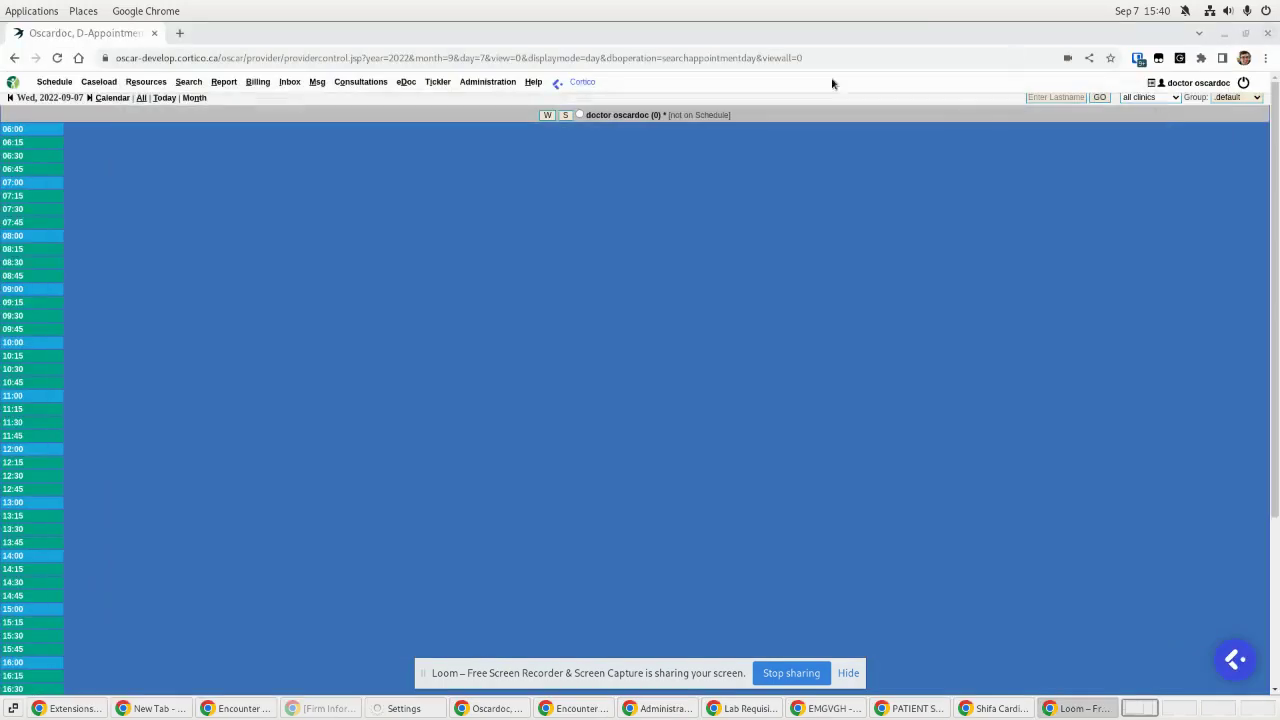
# - Search patients for 'test' and open the encounter for Test2, Patient
pyautogui.click(187, 84)
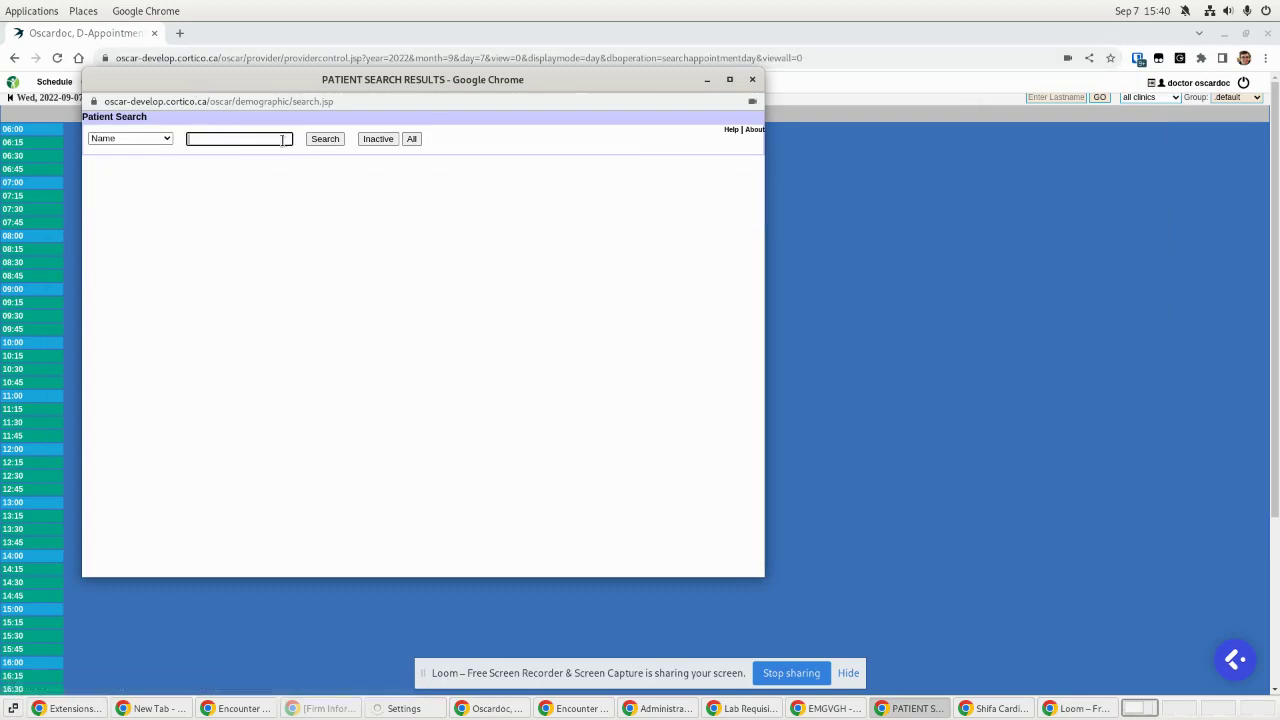
pyautogui.write('test')
pyautogui.click(326, 140)
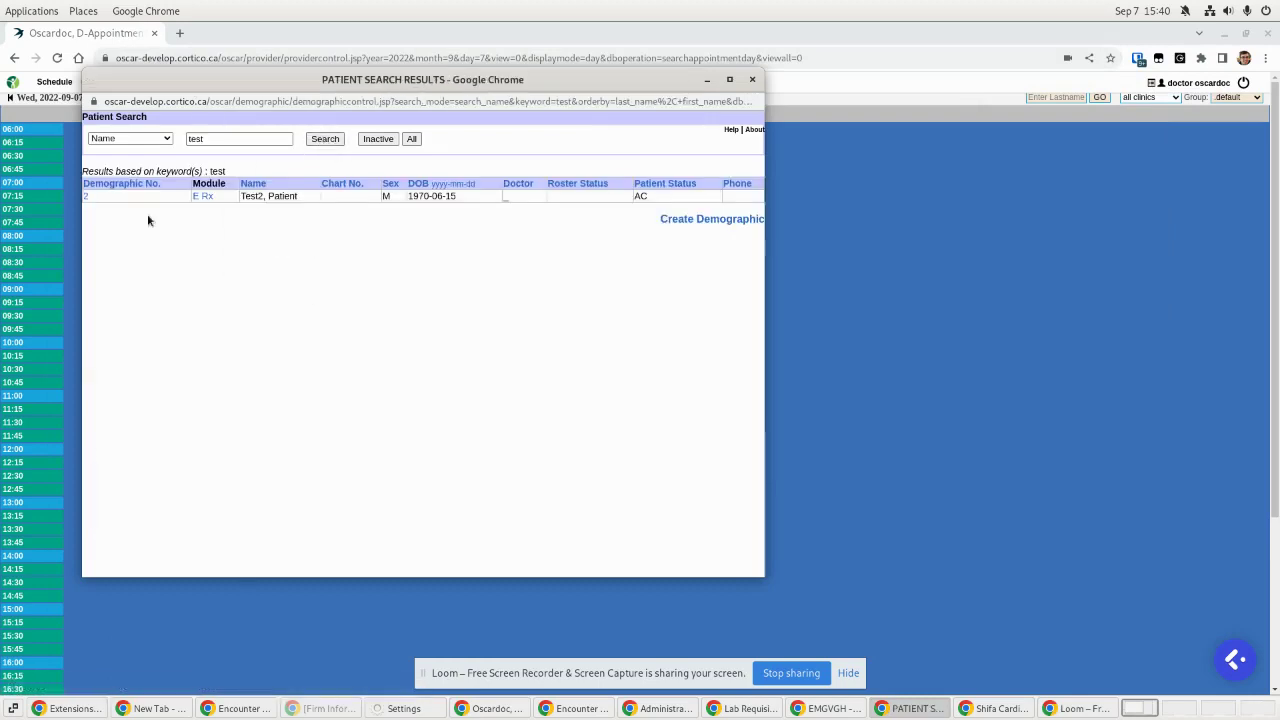
pyautogui.click(196, 197)
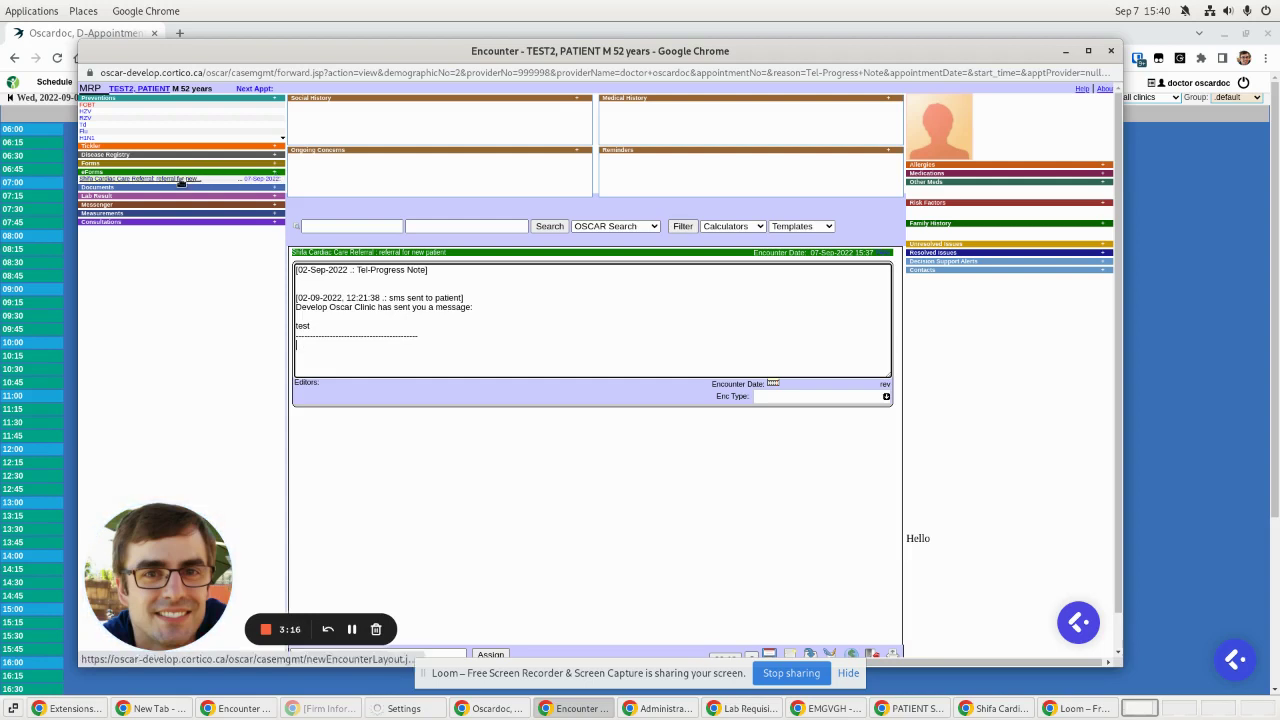
# - Open the patient's Shifa Cardiac Care Referral eForm in a larger, repositioned window
pyautogui.click(181, 180)
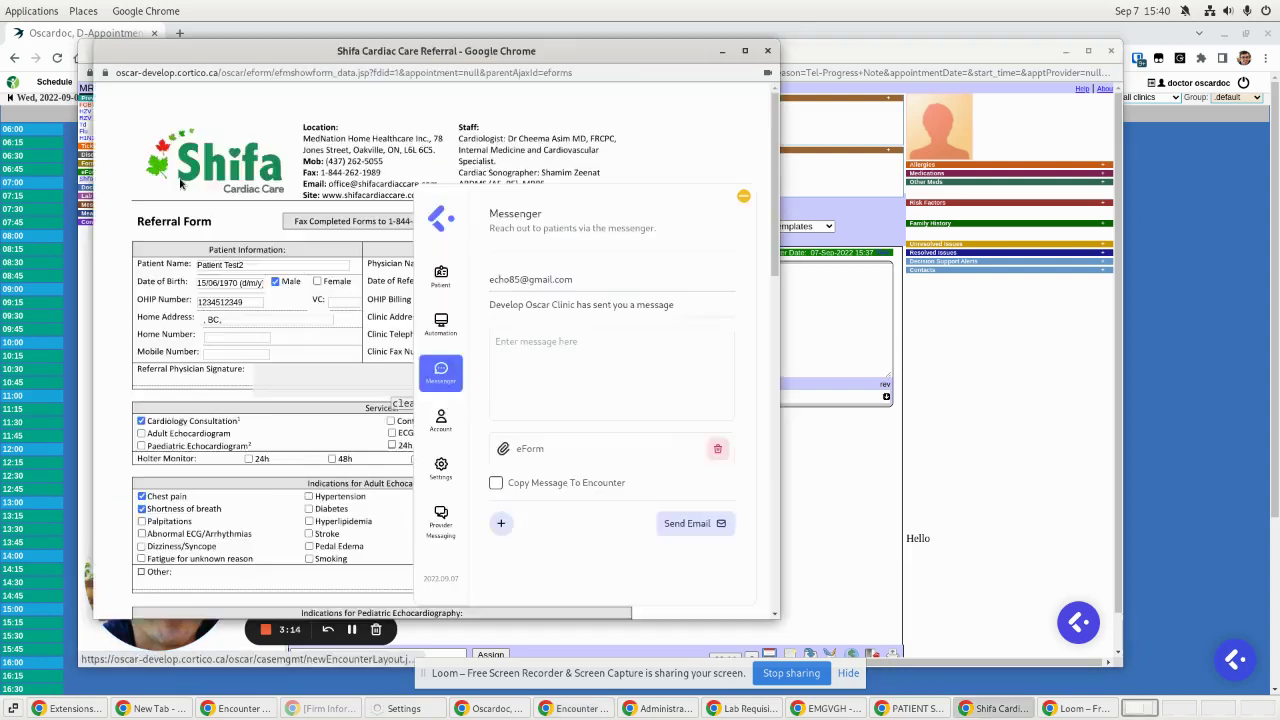
pyautogui.moveTo(449, 56); pyautogui.dragTo(488, 34)
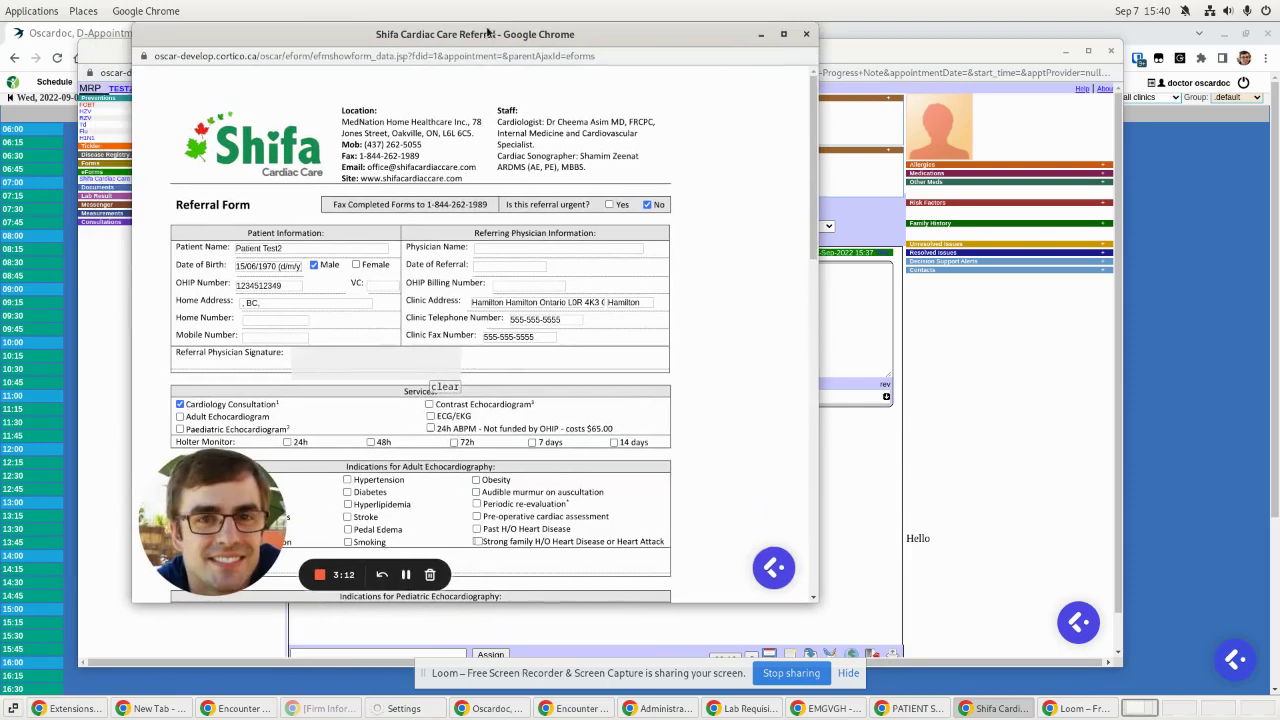
pyautogui.moveTo(817, 601); pyautogui.dragTo(855, 630)
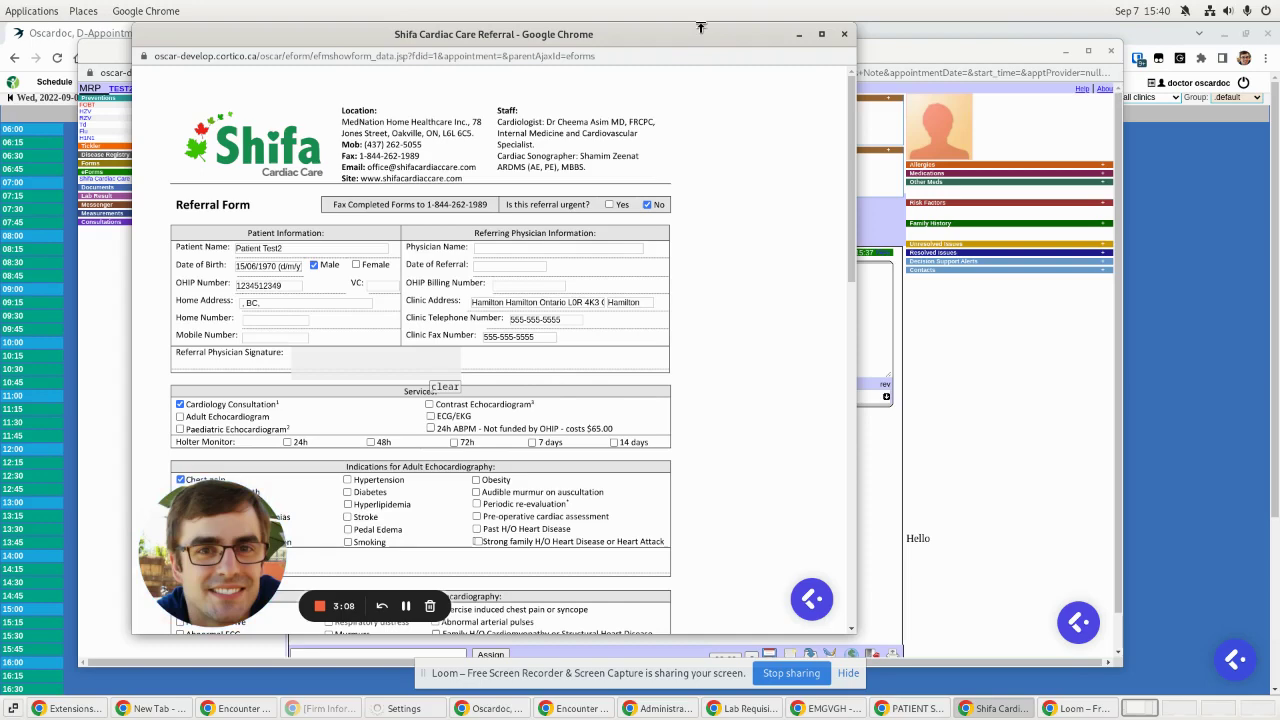
pyautogui.moveTo(698, 33); pyautogui.dragTo(805, 33)
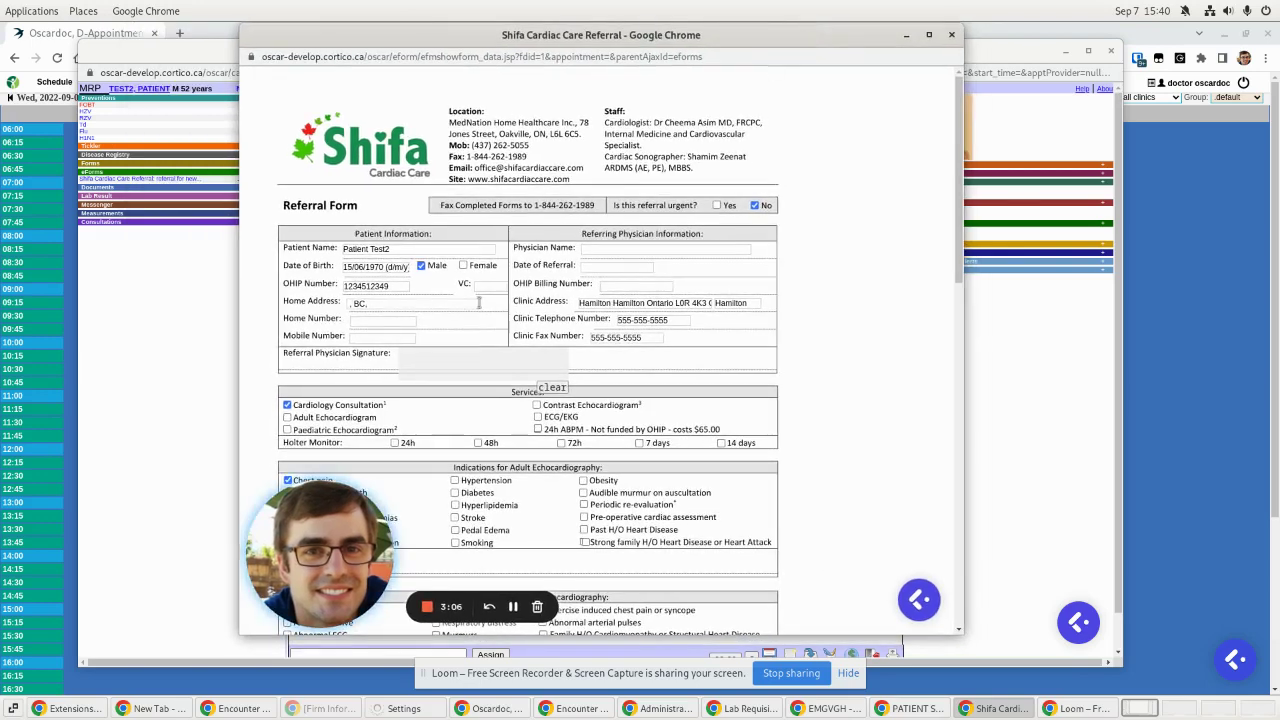
pyautogui.scroll(-2, 438, 456)
pyautogui.scroll(-1, 438, 456)
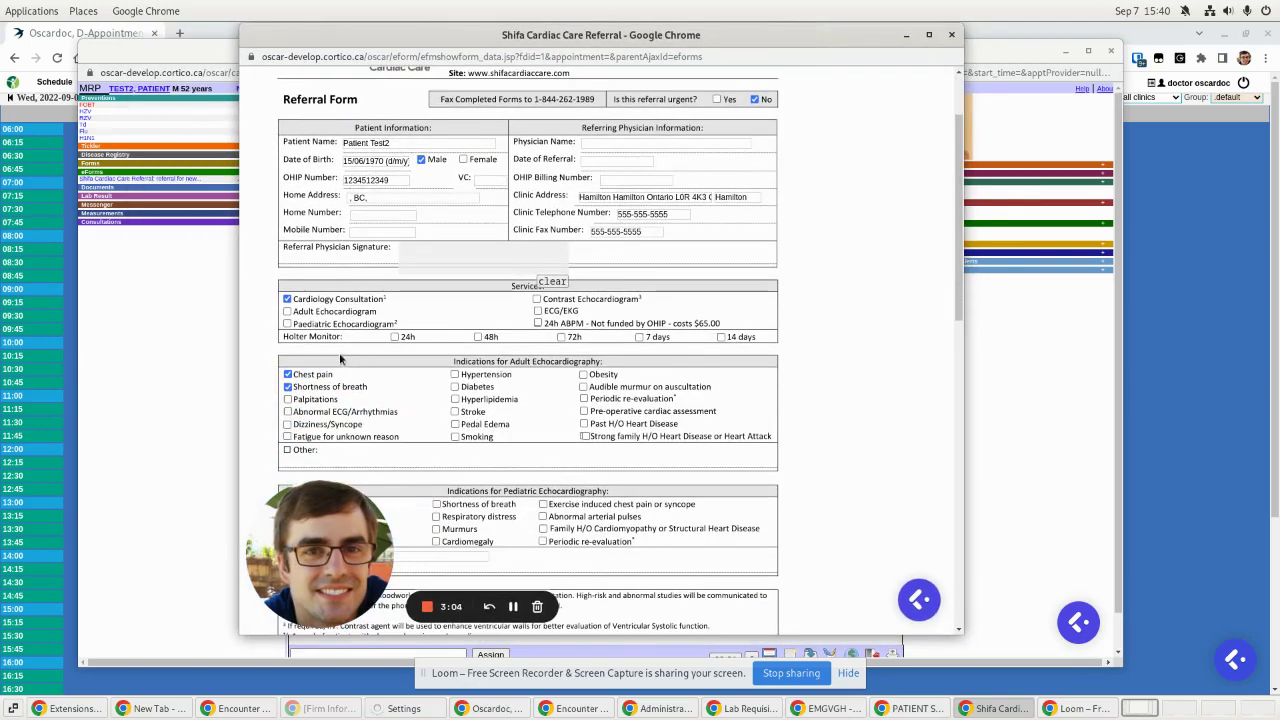
# - Untick Shortness of breath, leaving Chest pain, and enter subject 'referral for new patient'
pyautogui.click(288, 387)
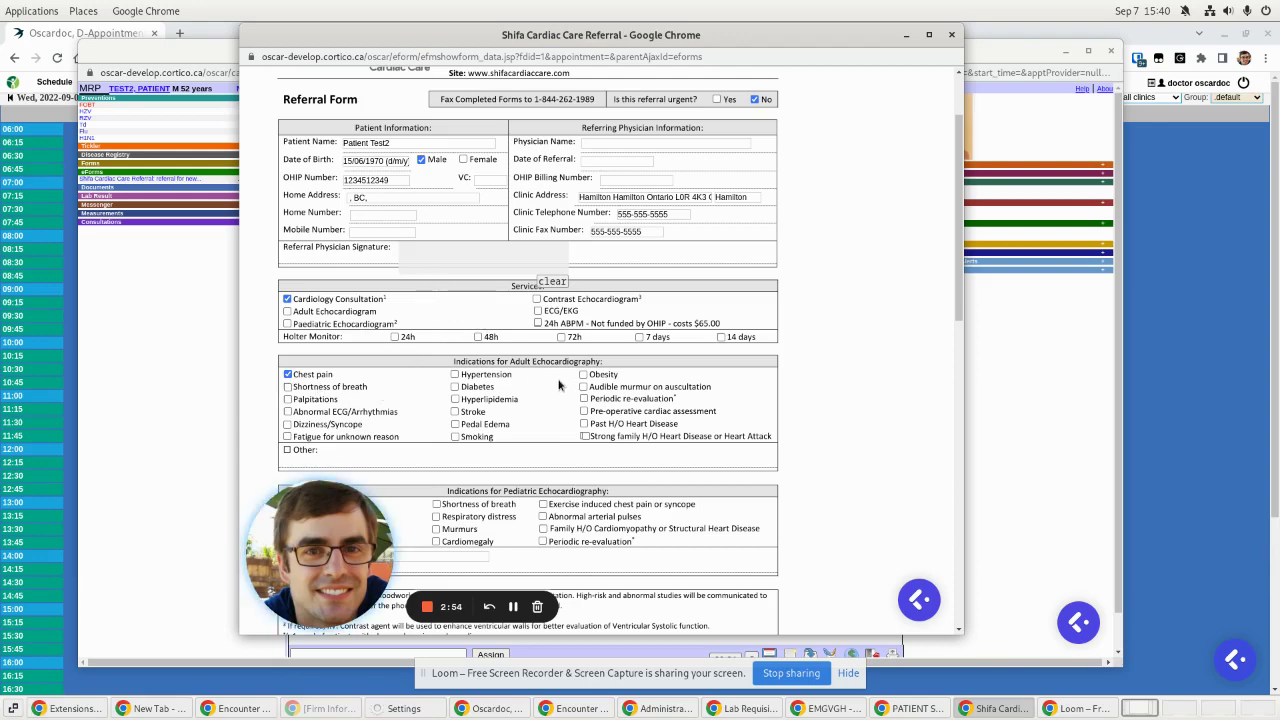
pyautogui.scroll(-3, 570, 380)
pyautogui.scroll(-3, 608, 372)
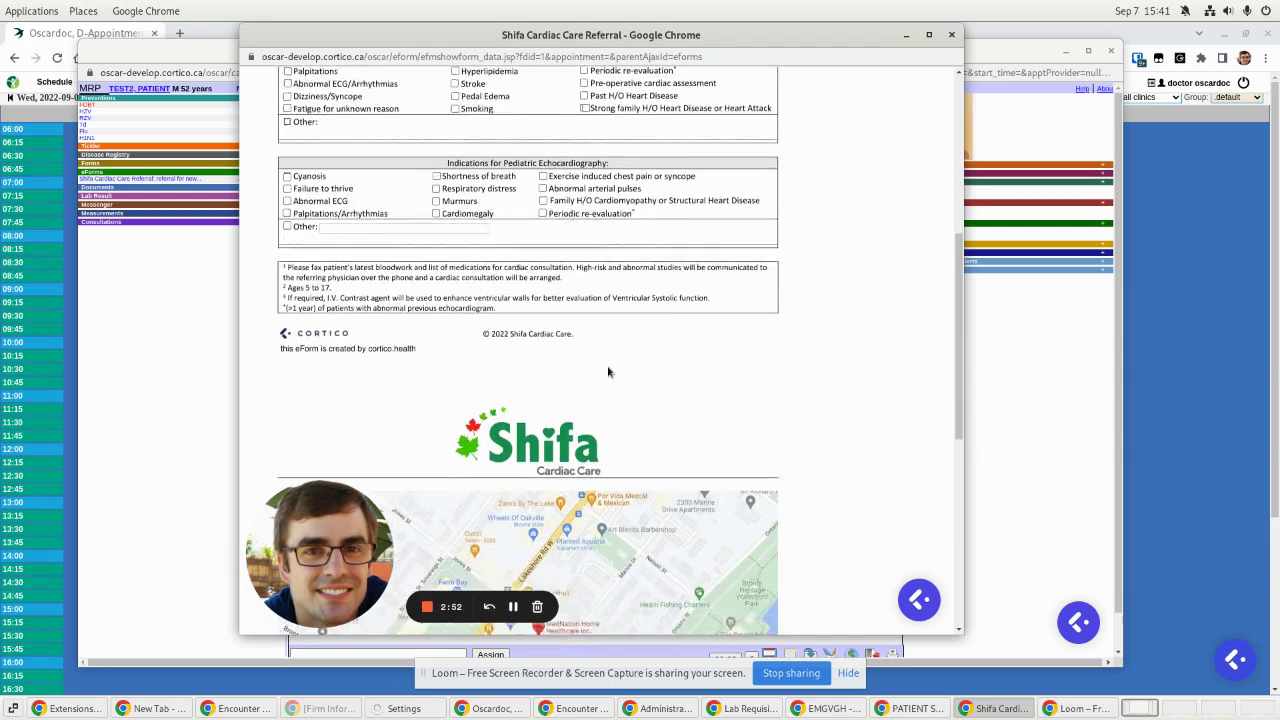
pyautogui.scroll(-1, 608, 372)
pyautogui.scroll(-2, 700, 366)
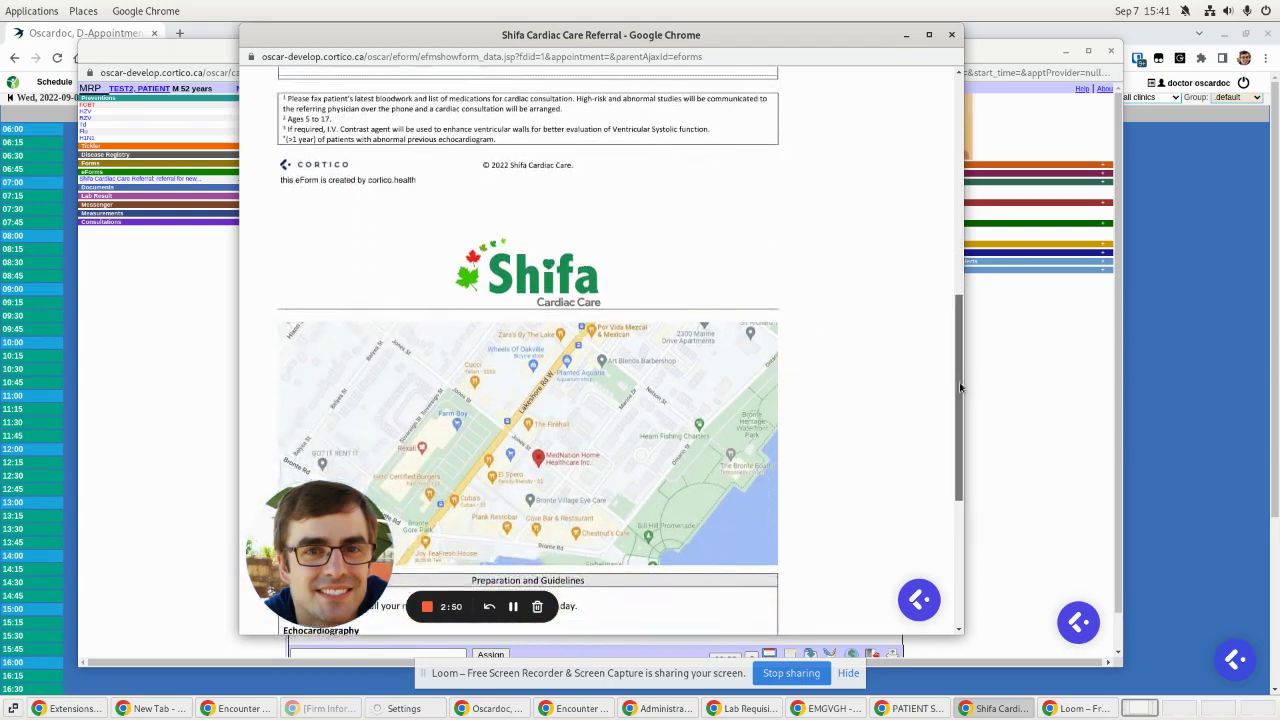
pyautogui.moveTo(960, 387); pyautogui.dragTo(960, 513)
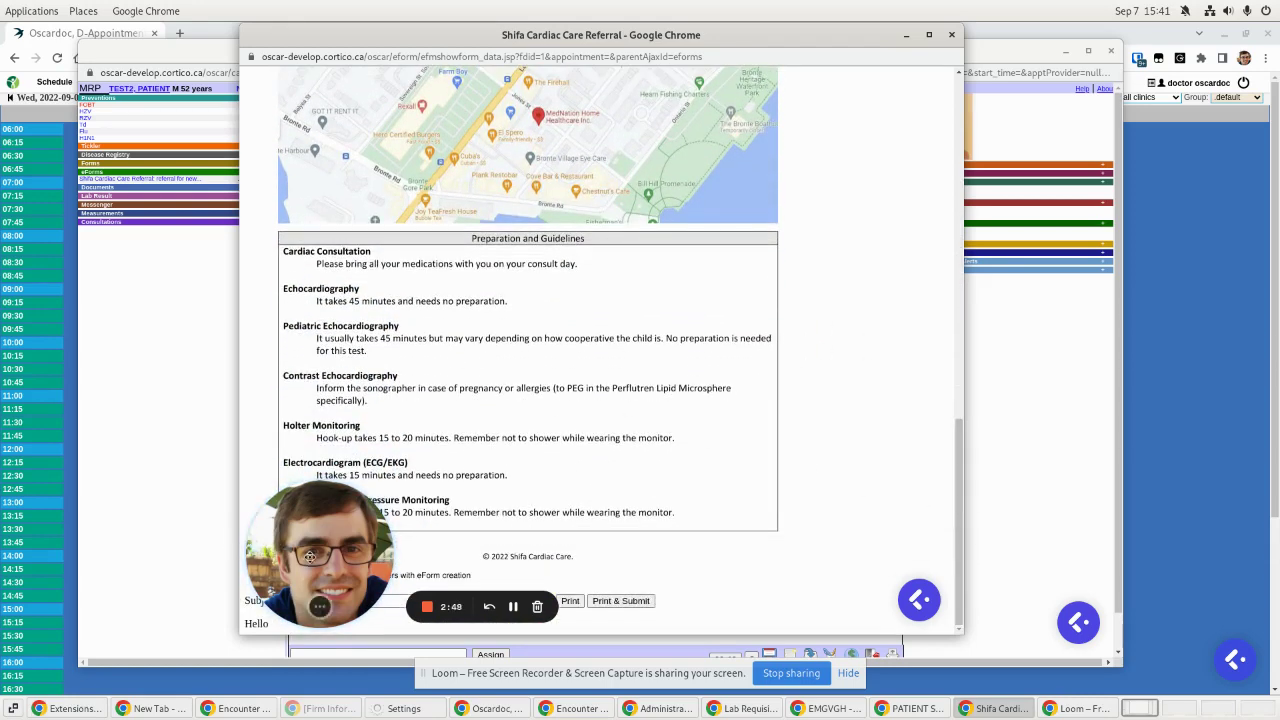
pyautogui.moveTo(310, 557)
pyautogui.mouseDown()
pyautogui.moveTo(410, 450)
pyautogui.moveTo(367, 425)
pyautogui.mouseUp()
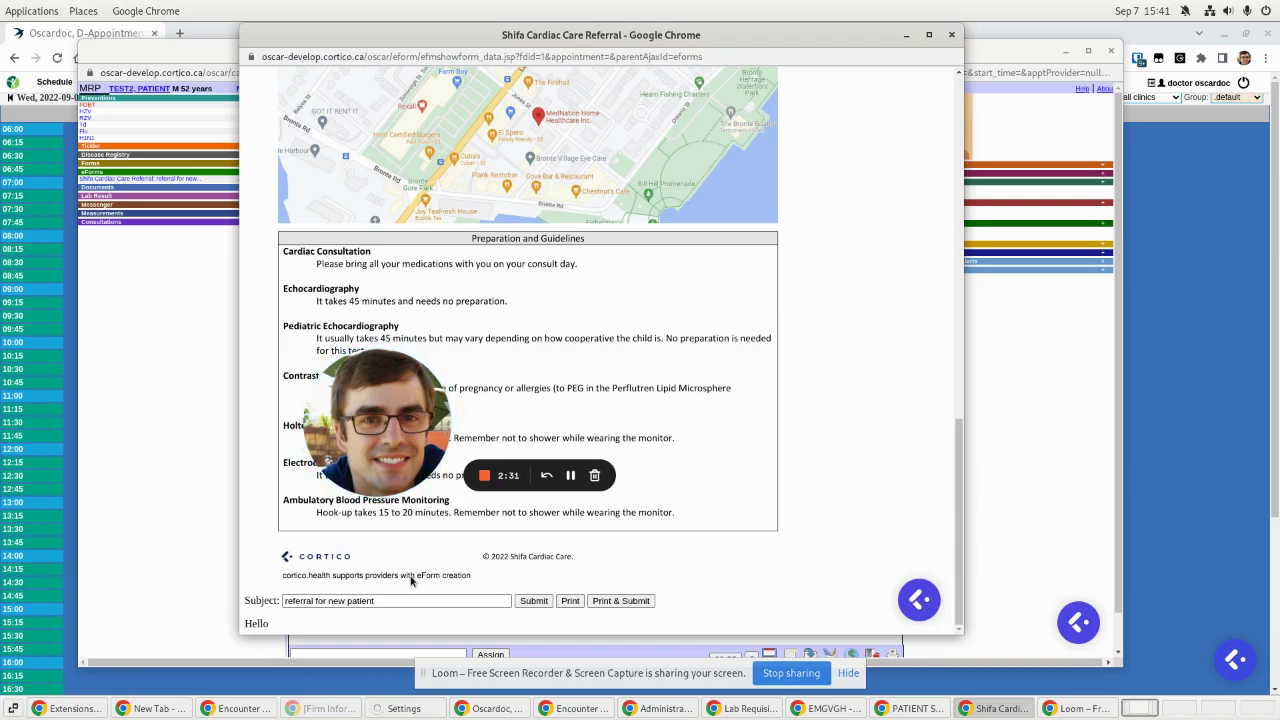
# - Submit the referral, then reopen the saved Shifa eForm from the encounter, enlarged
pyautogui.click(534, 601)
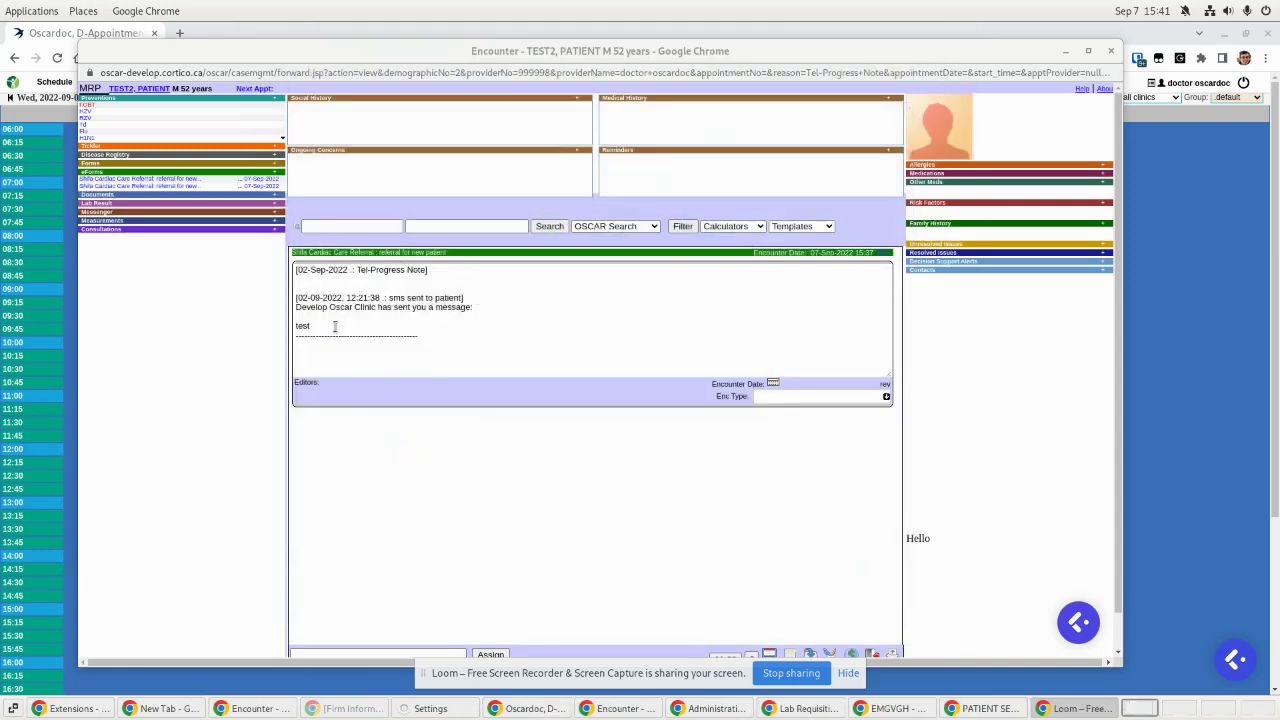
pyautogui.click(137, 185)
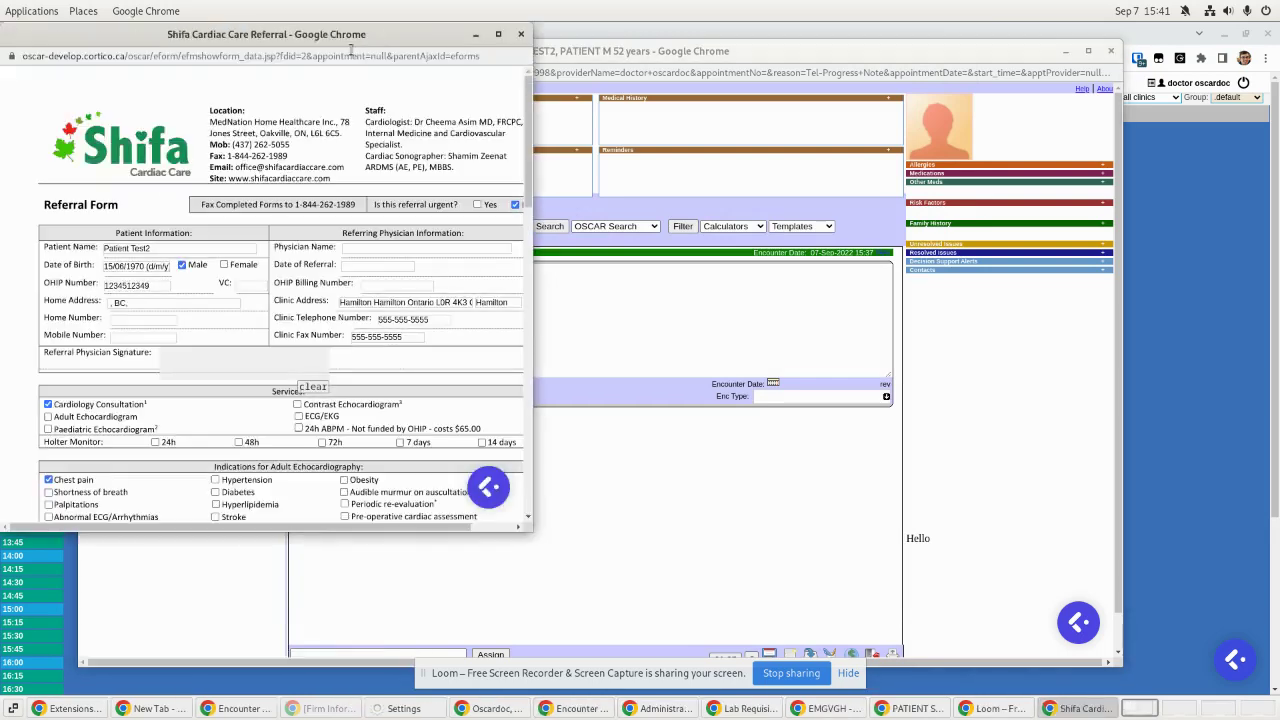
pyautogui.moveTo(465, 60); pyautogui.dragTo(650, 92)
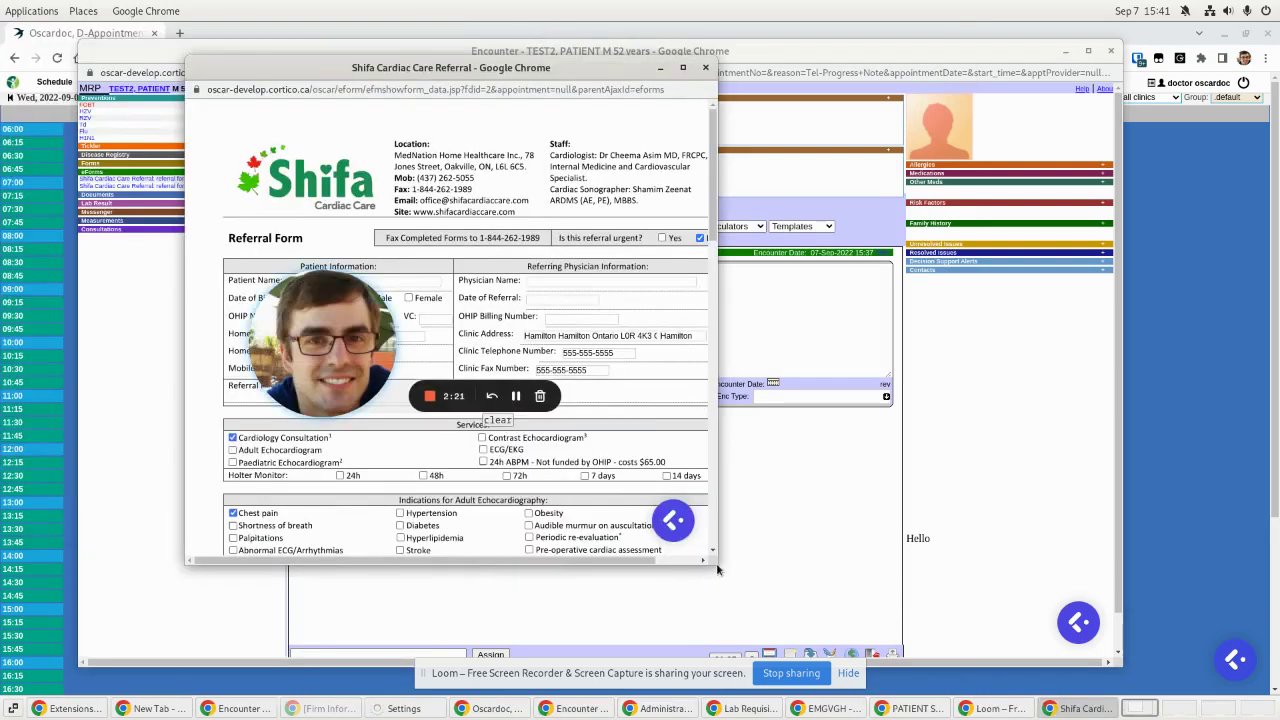
pyautogui.moveTo(716, 565); pyautogui.dragTo(815, 622)
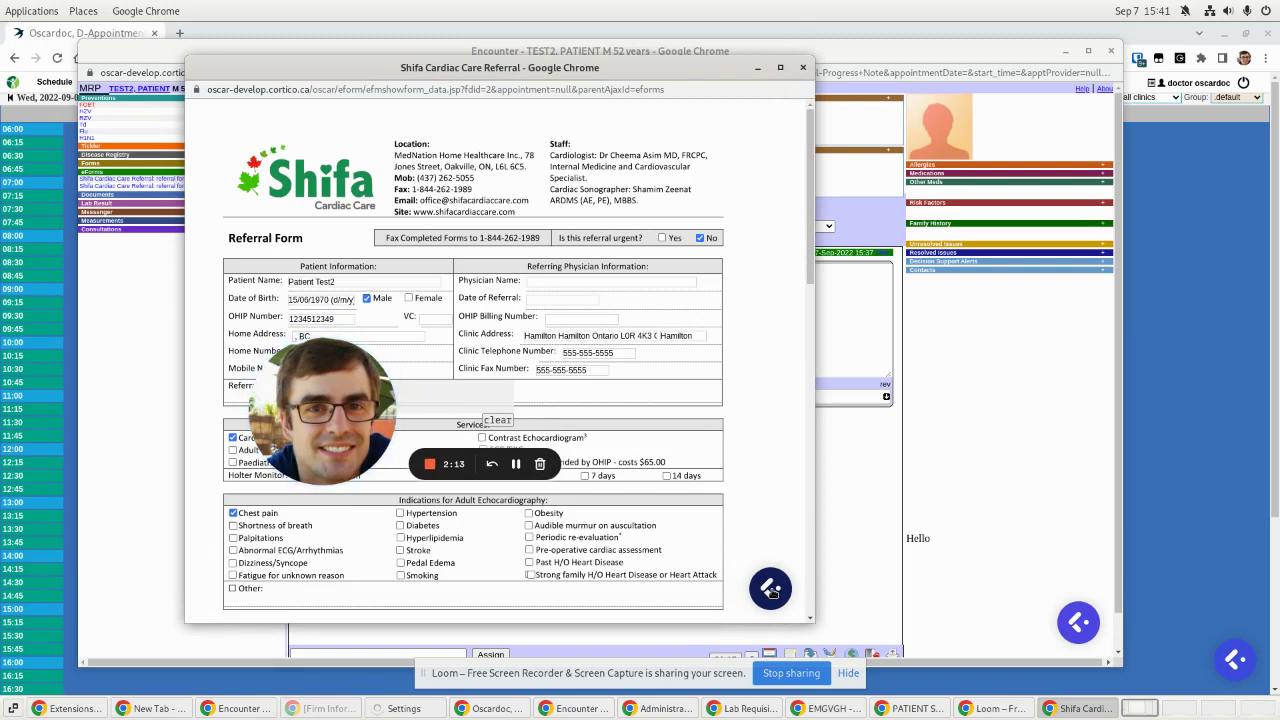
# - Email the saved referral eForm to the patient through Cortico Messenger
pyautogui.click(771, 589)
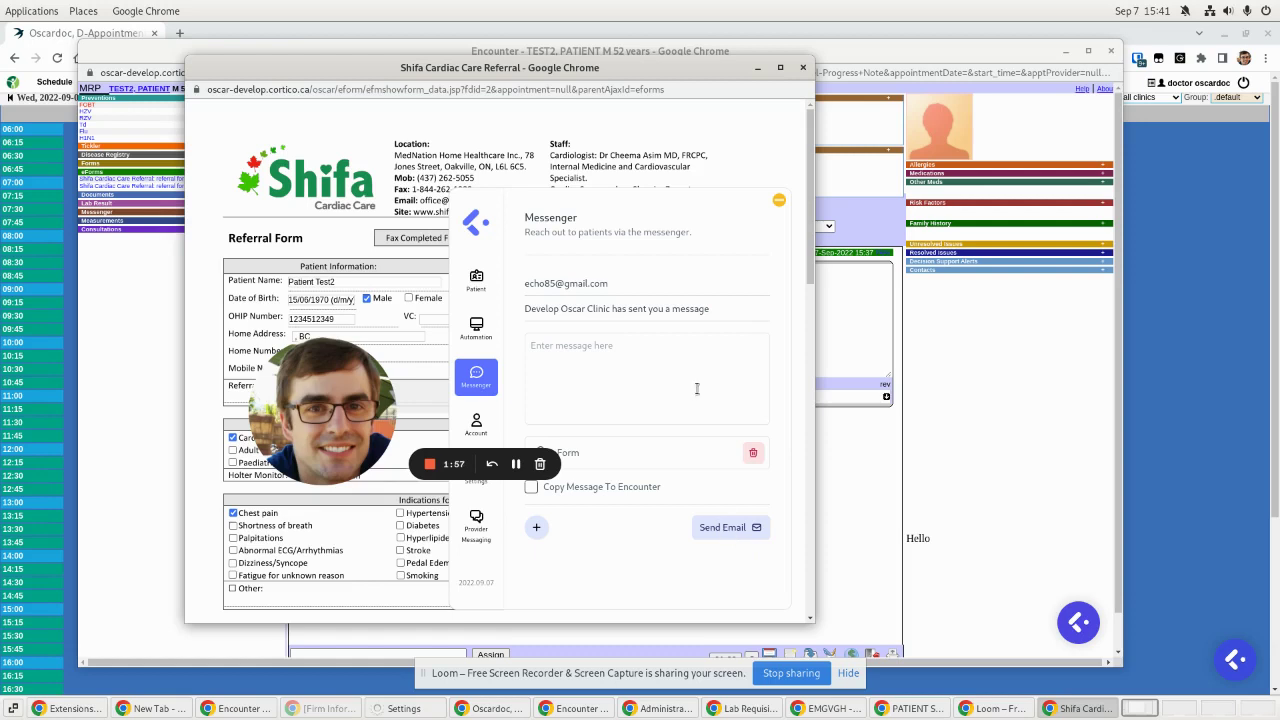
pyautogui.tripleClick(600, 310)
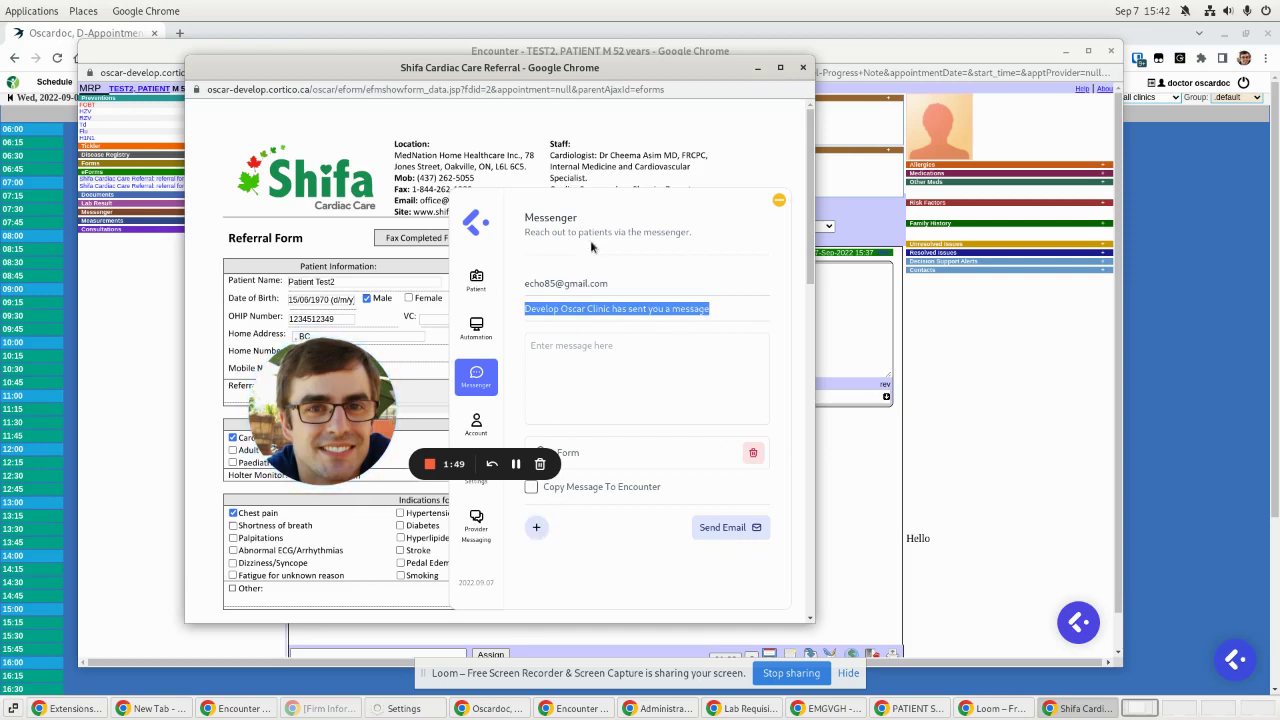
pyautogui.click(735, 530)
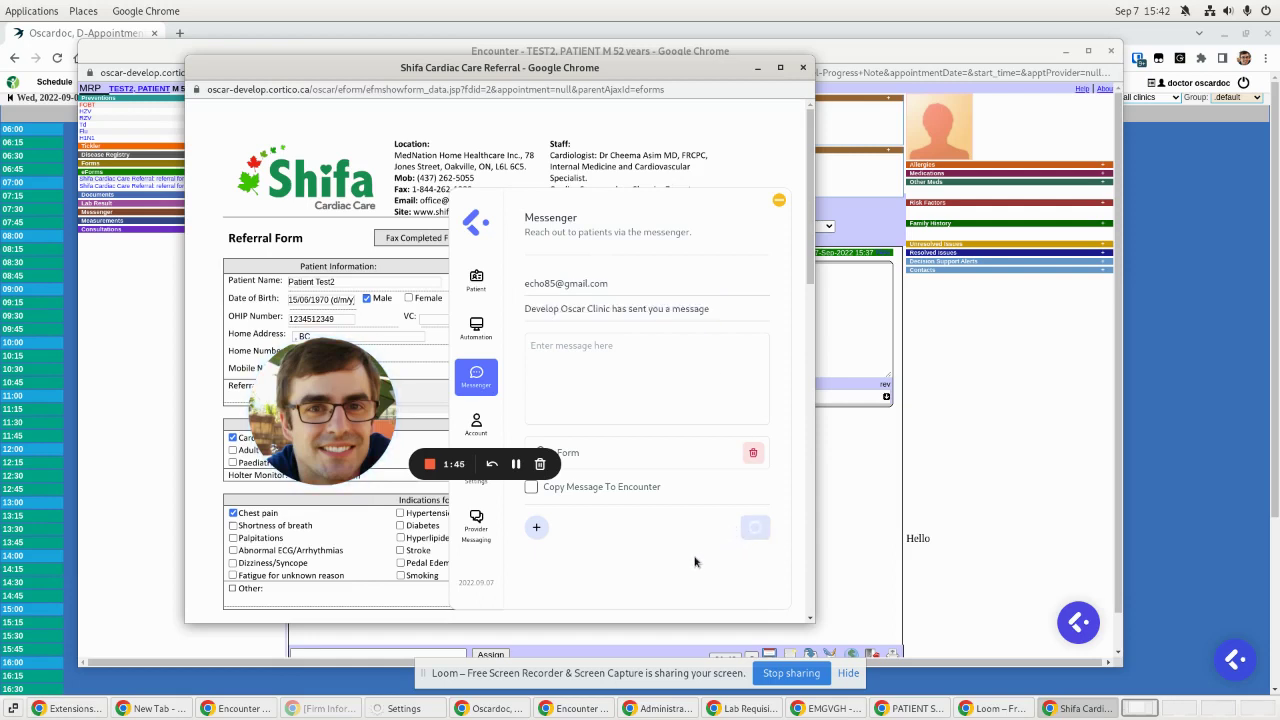